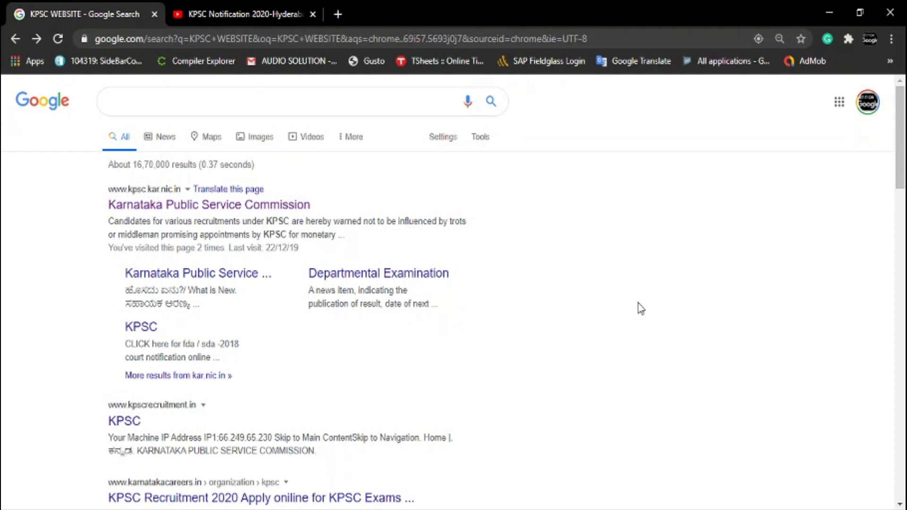
Search Google for "kpsc website" and open the Karnataka Public Service Commission site.
click(175, 102)
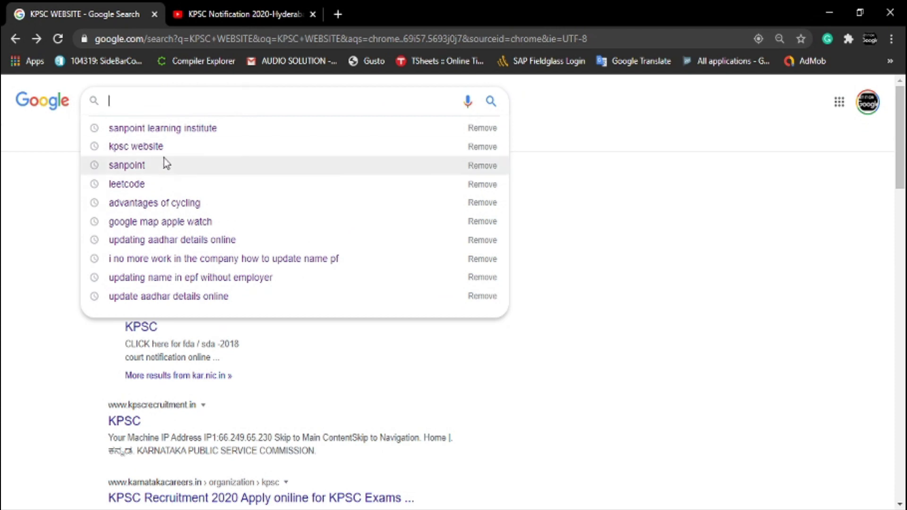
click(151, 146)
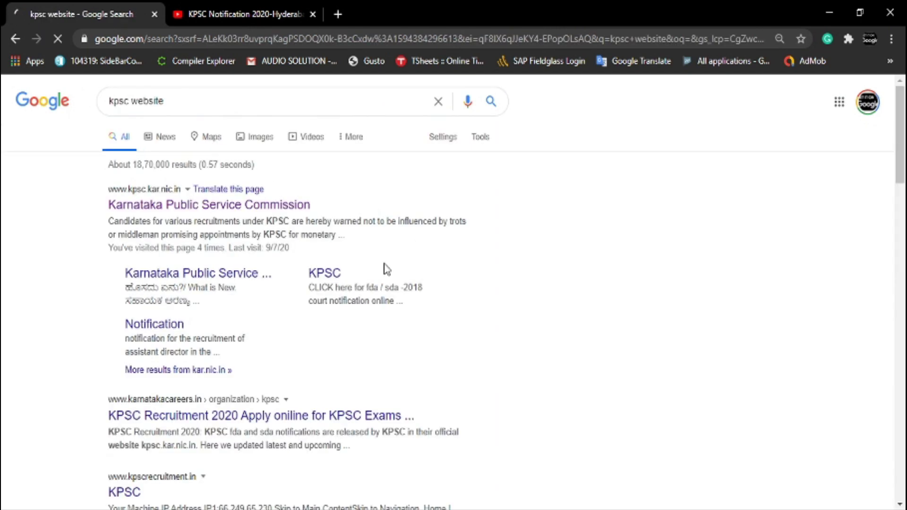
click(212, 207)
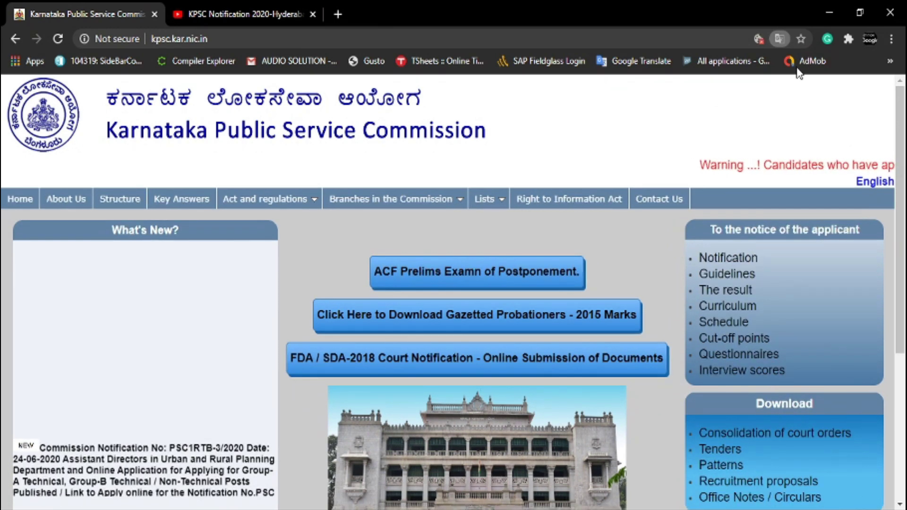
From the various online application notifications, open the one for Group A Technical and Group B Technical / Non-Technical posts.
scroll(263, 416, down, 4)
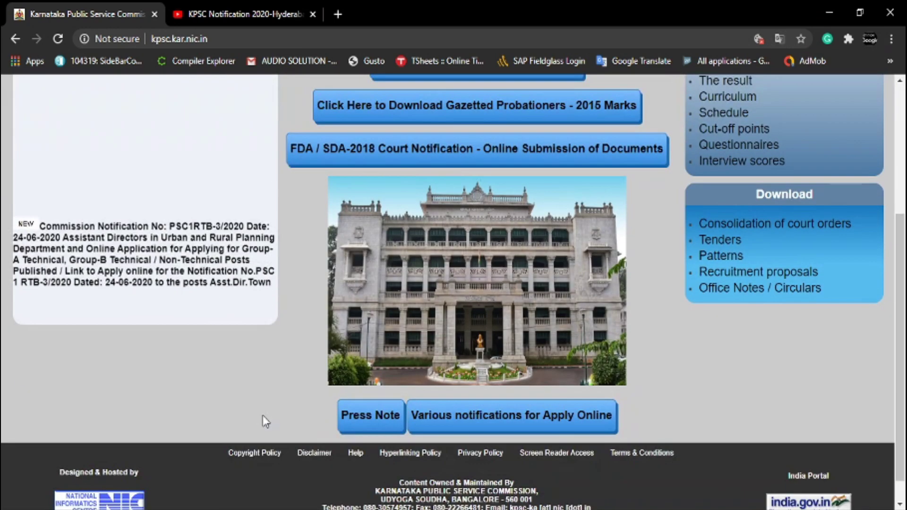
click(518, 420)
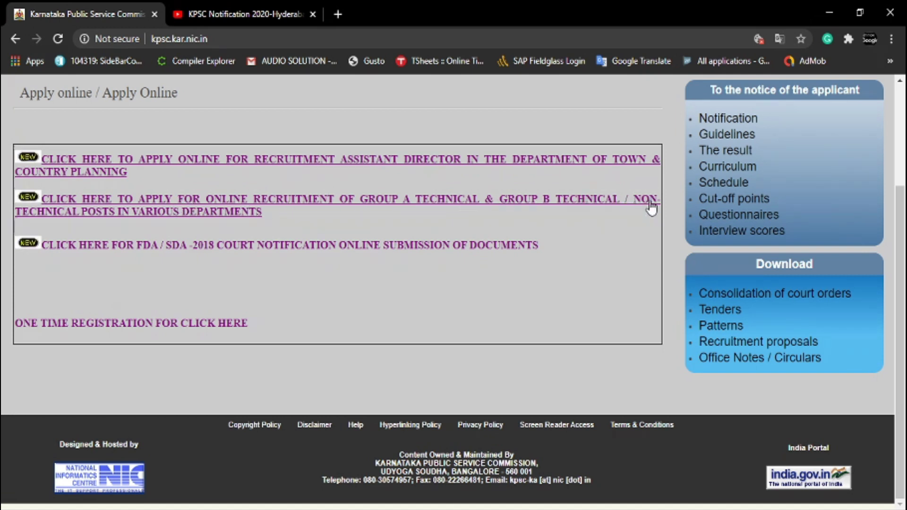
click(240, 199)
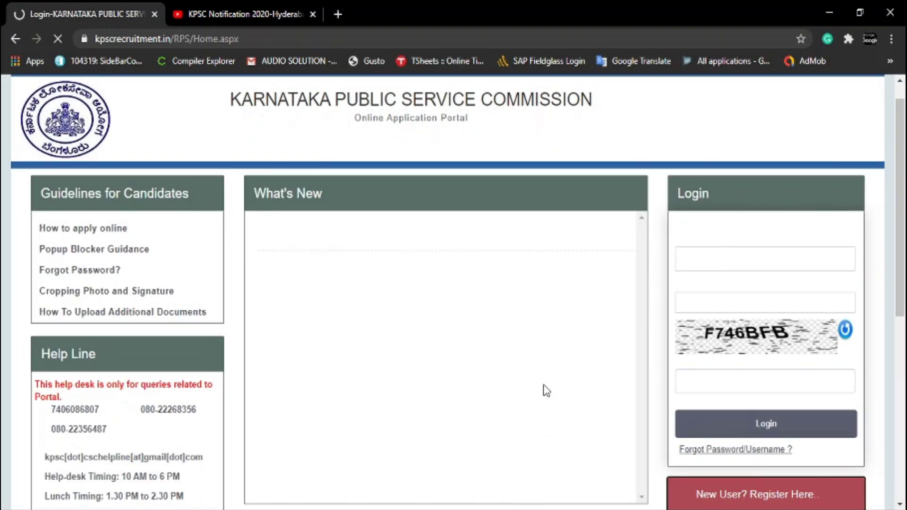
Start a new user registration, fill in the user name, e-mail, mobile number and image text, and generate the OTP.
scroll(727, 277, down, 1)
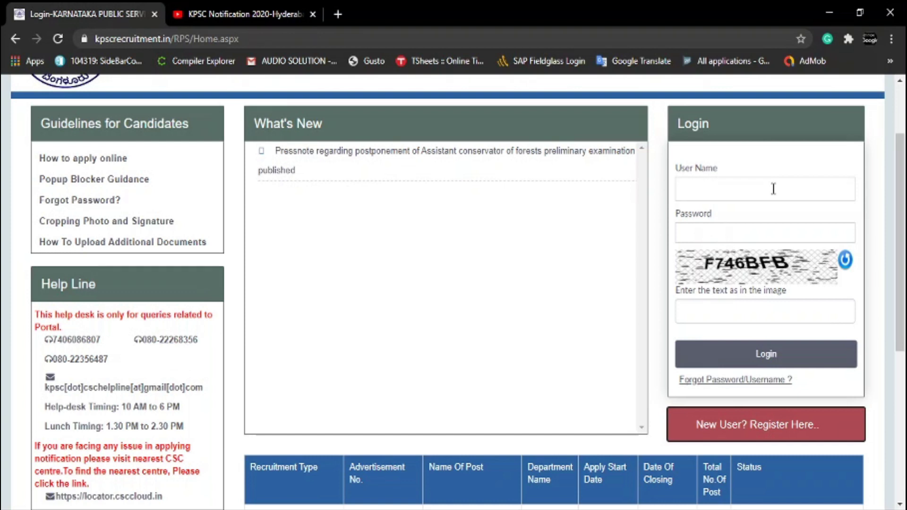
click(753, 428)
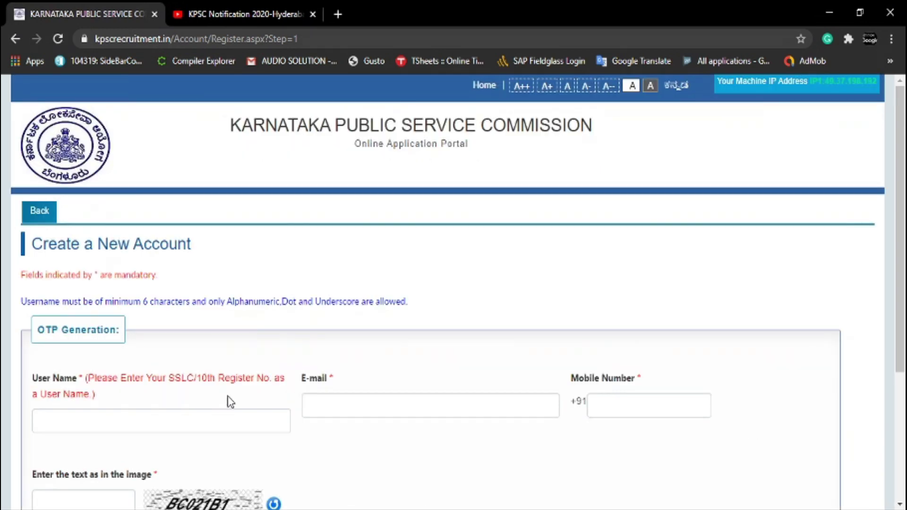
scroll(203, 382, down, 1)
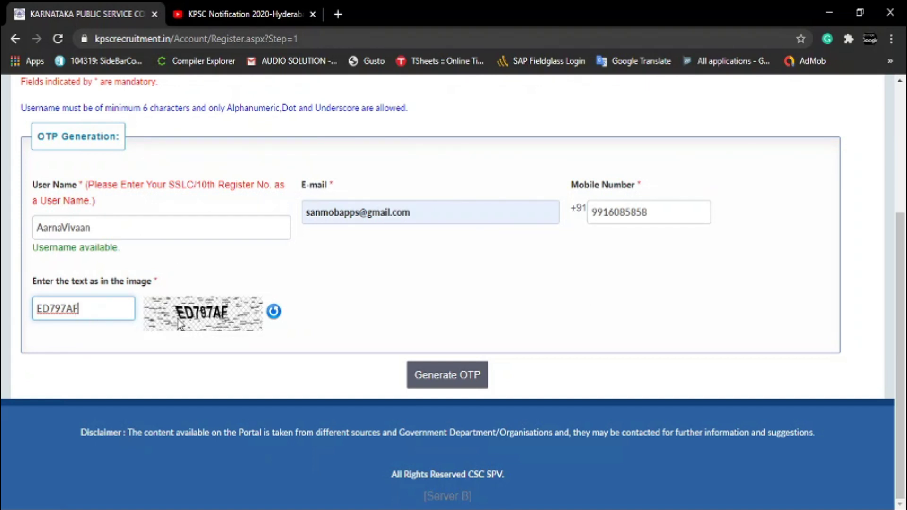
click(436, 383)
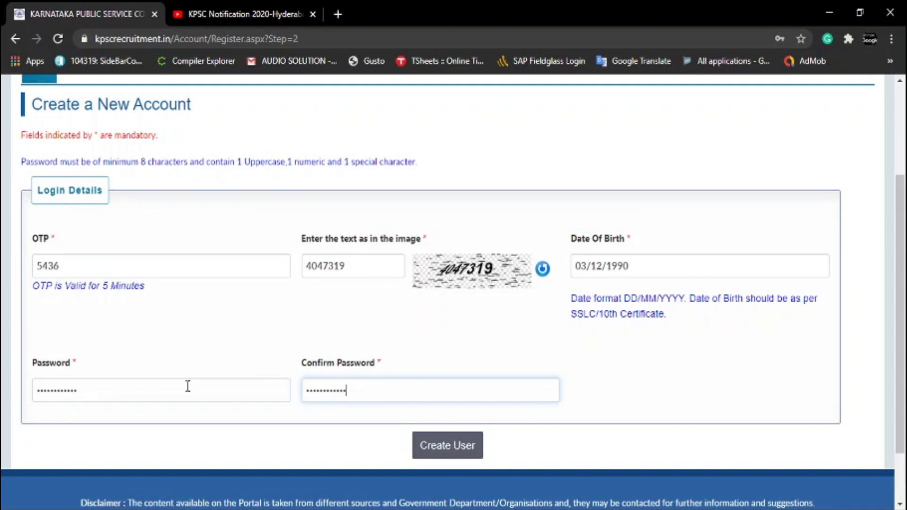
Enter the OTP, image text, date of birth and matching passwords, create the user account, and acknowledge the registration message.
click(461, 453)
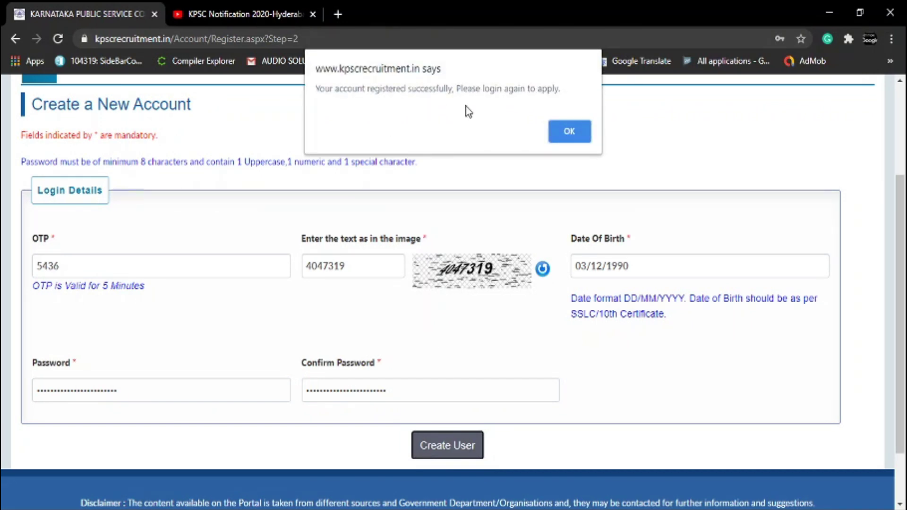
click(569, 133)
Log in to the application portal with the new account's user name, password and image text.
scroll(619, 390, down, 3)
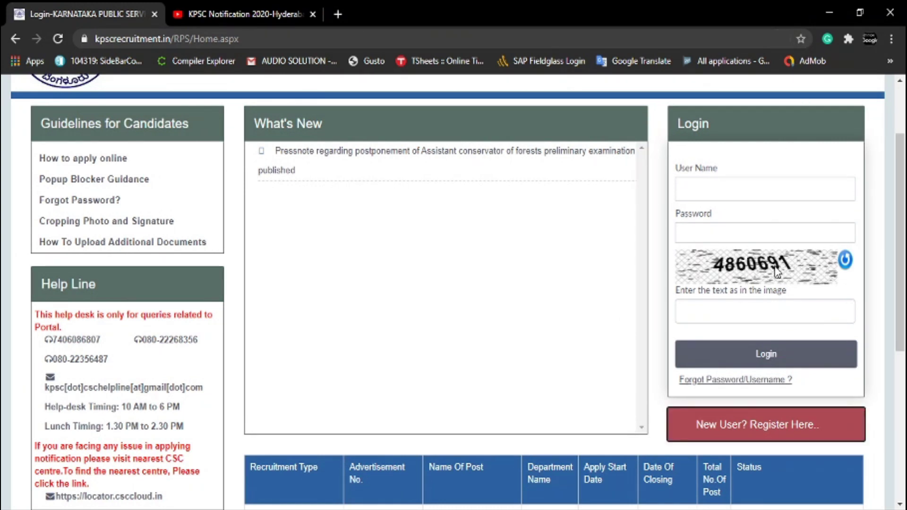
click(725, 189)
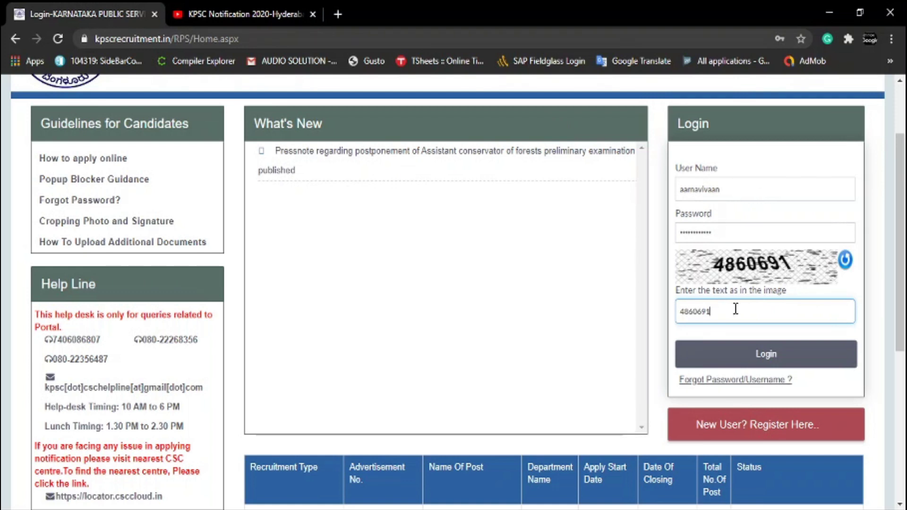
click(766, 355)
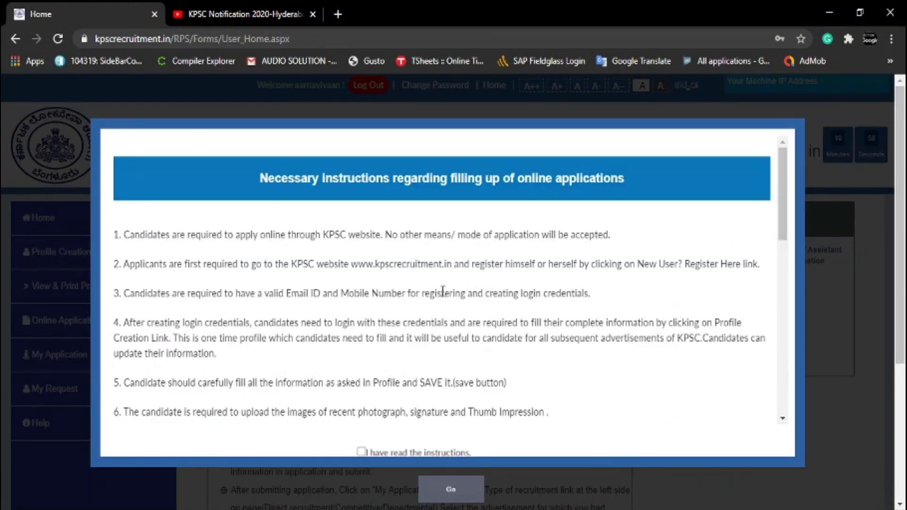
Read the instructions for filling up online applications, mark them as read and proceed to the user home page.
scroll(449, 291, down, 7)
scroll(444, 297, up, 6)
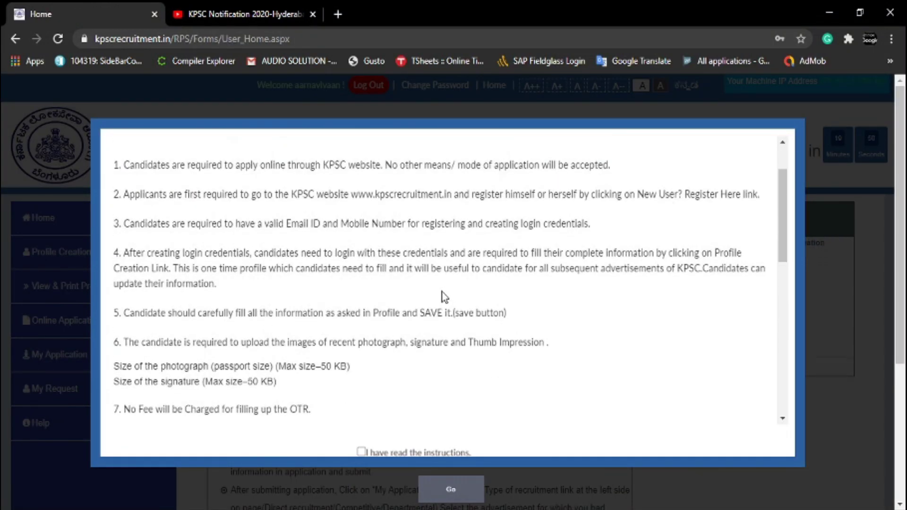
scroll(444, 297, down, 5)
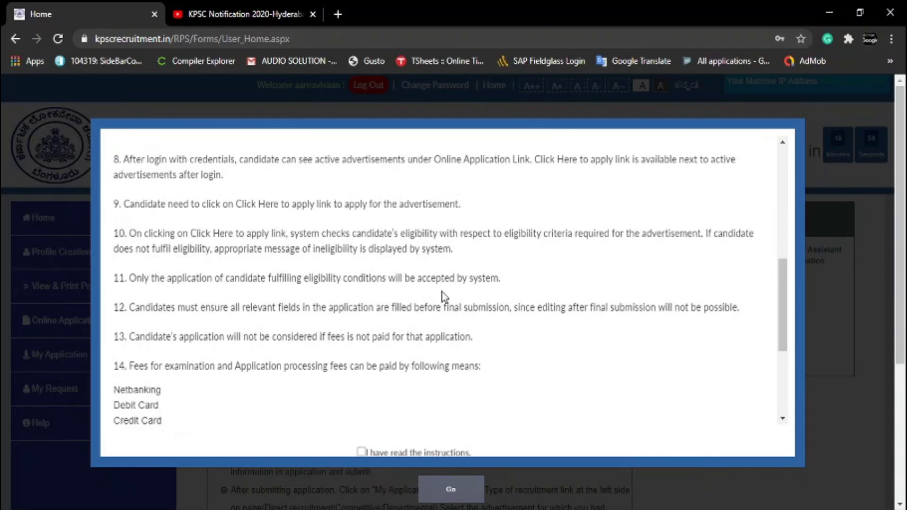
scroll(444, 297, up, 7)
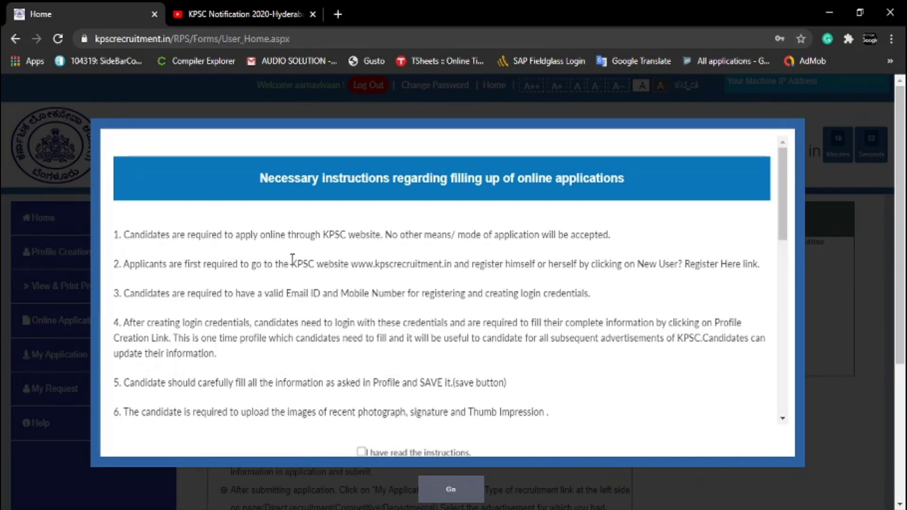
scroll(664, 250, down, 10)
click(361, 452)
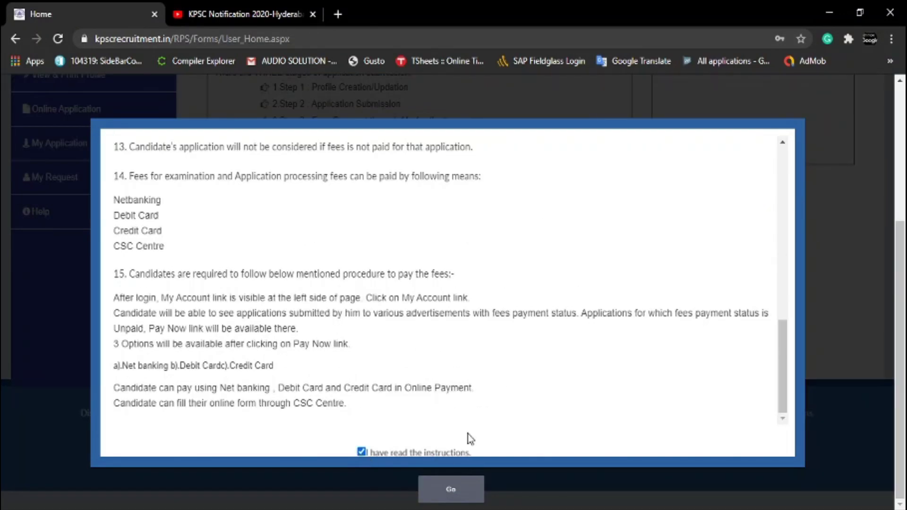
click(471, 496)
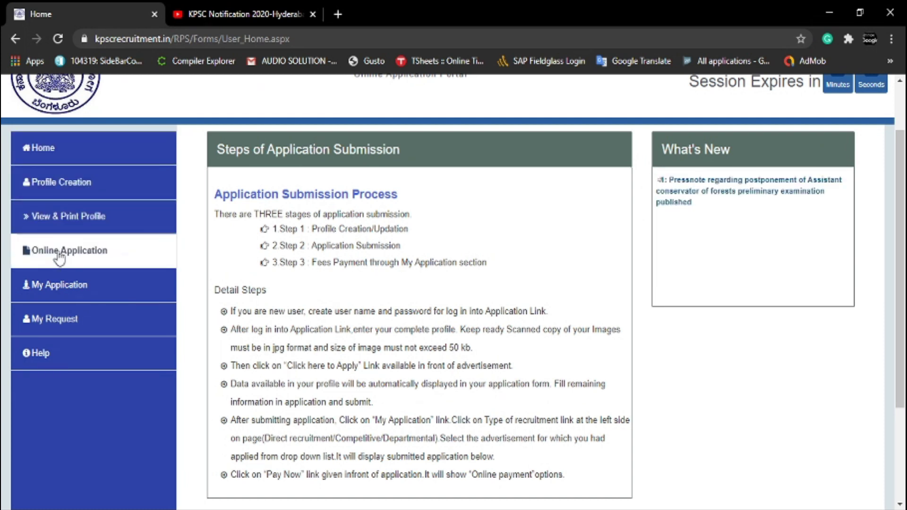
Open Profile Creation and review the identity proof, personal details and reservation fields of Step 1.
click(56, 188)
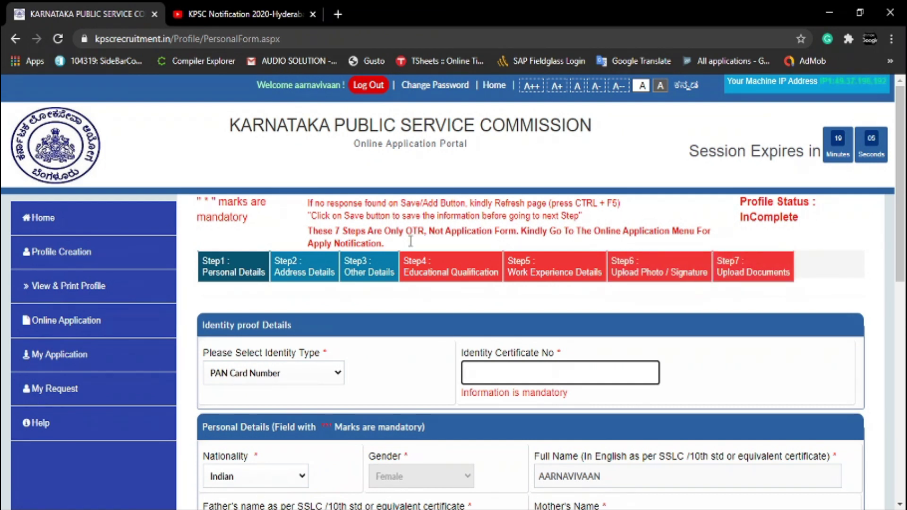
scroll(240, 275, down, 3)
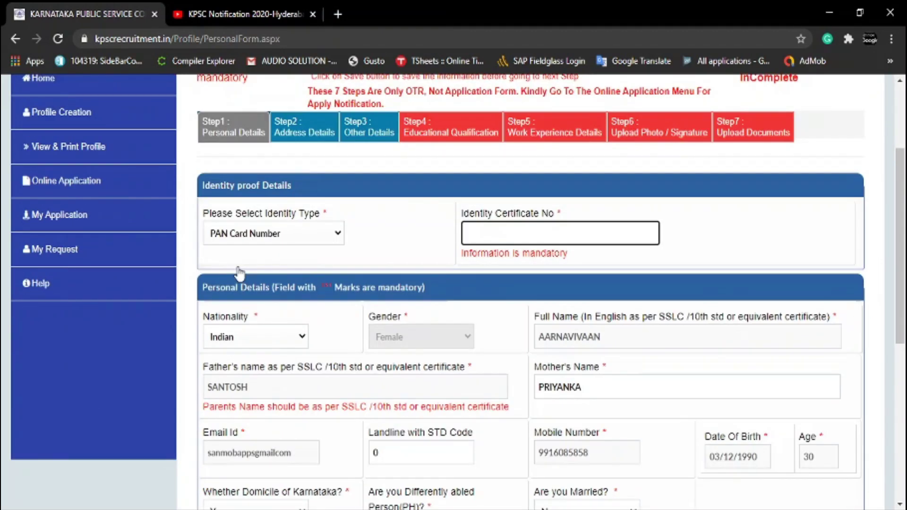
scroll(458, 313, down, 3)
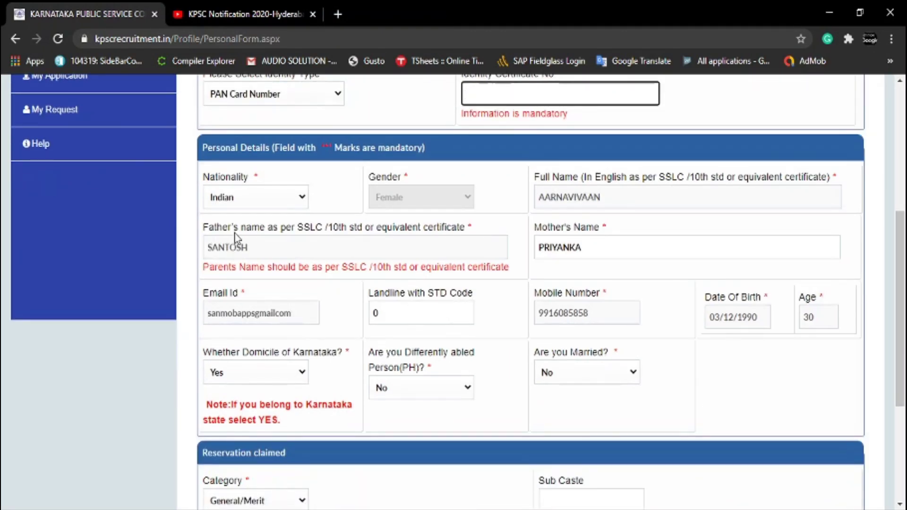
scroll(520, 334, down, 3)
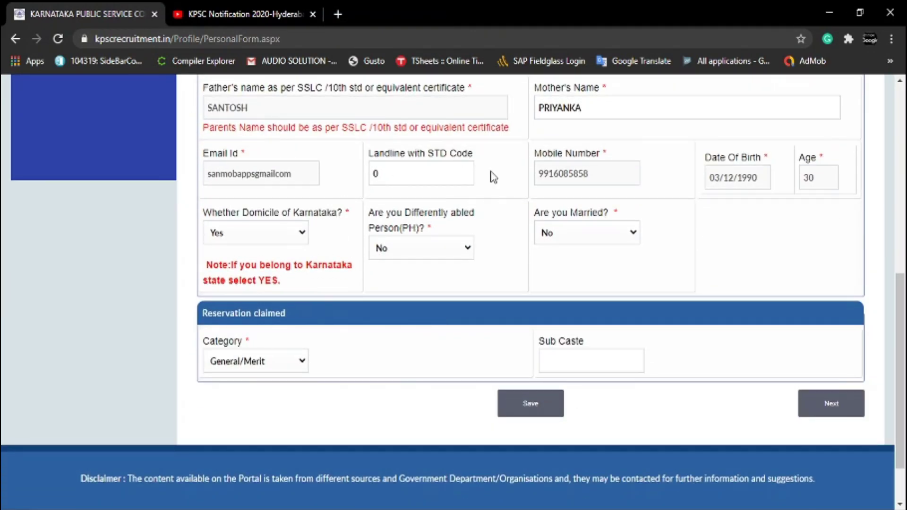
scroll(595, 251, up, 2)
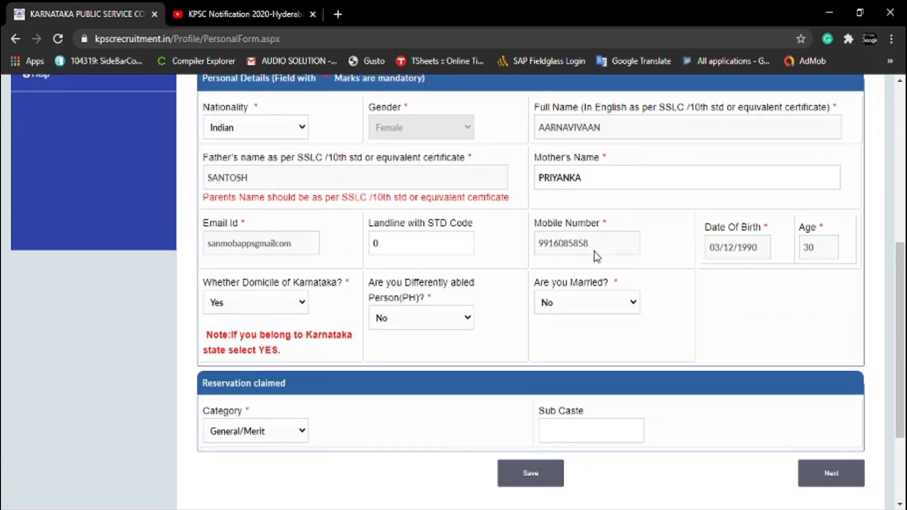
scroll(596, 256, up, 3)
scroll(458, 170, up, 2)
scroll(704, 434, down, 6)
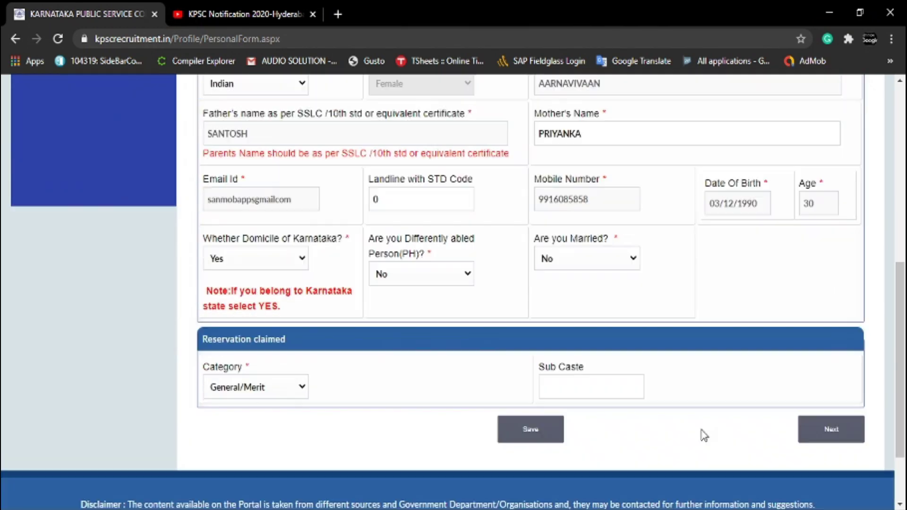
scroll(704, 435, down, 2)
Move on from the personal details to Step 2, Address Details, to view the permanent address form.
click(828, 335)
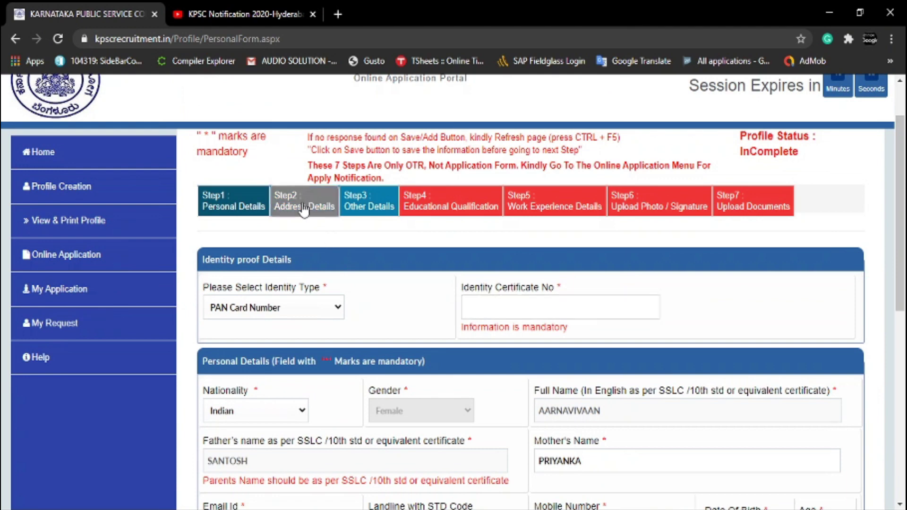
click(303, 208)
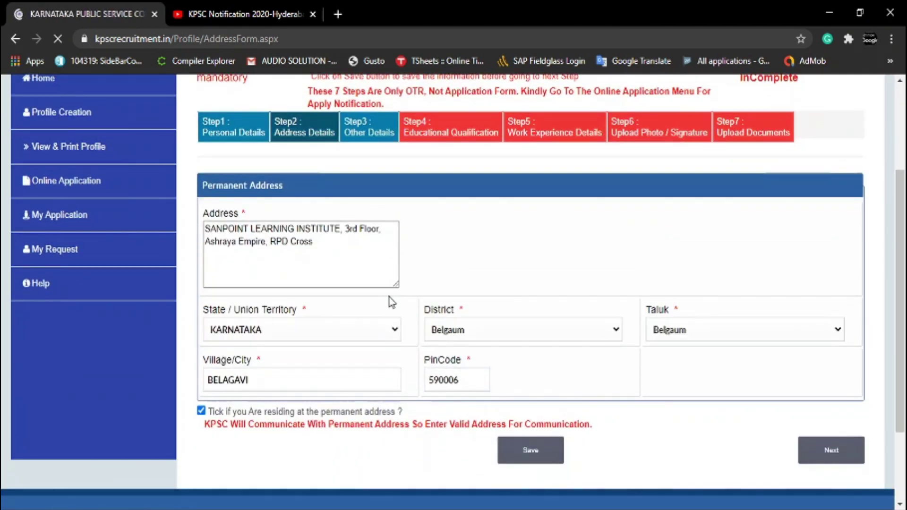
Open Step 3, Other Details, and review its service, employment and reservation questions.
click(390, 137)
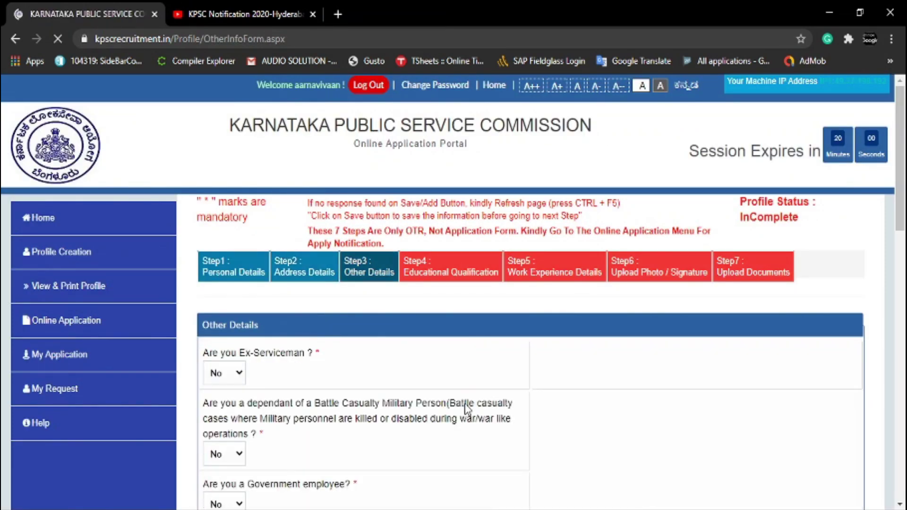
scroll(463, 403, down, 6)
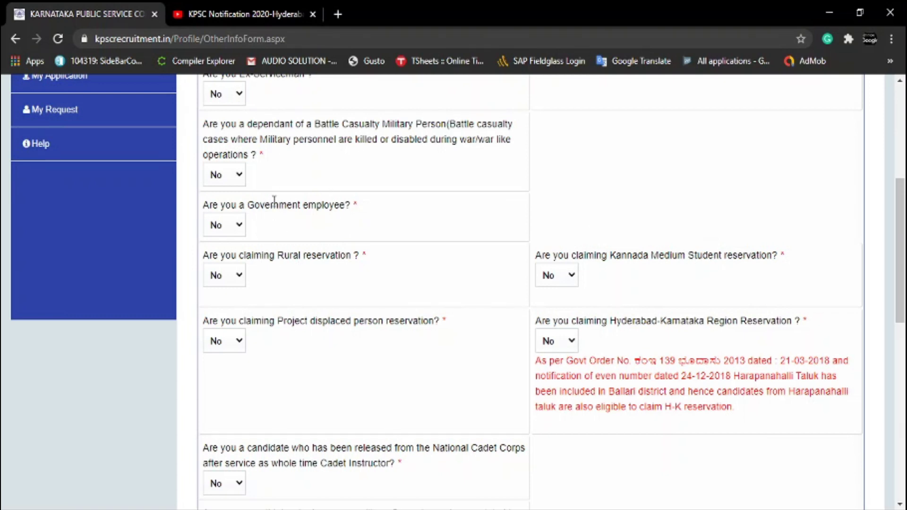
scroll(371, 375, down, 4)
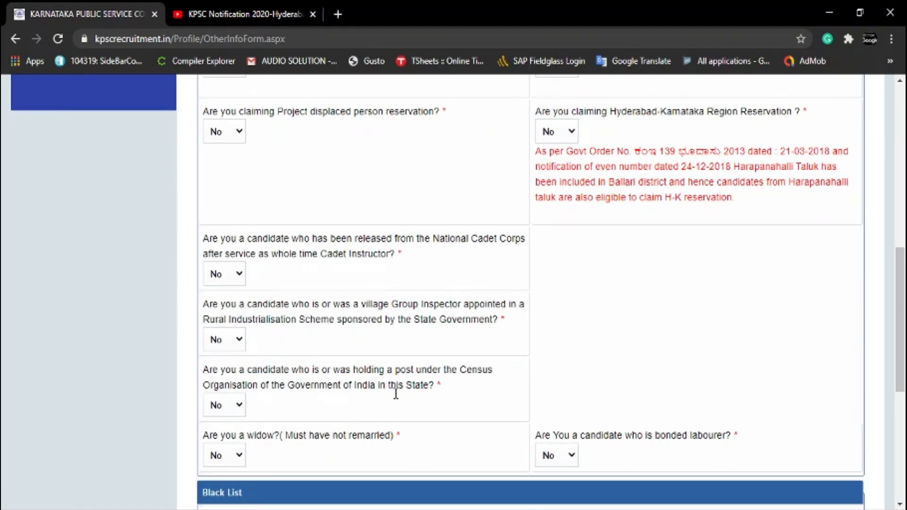
scroll(396, 387, up, 8)
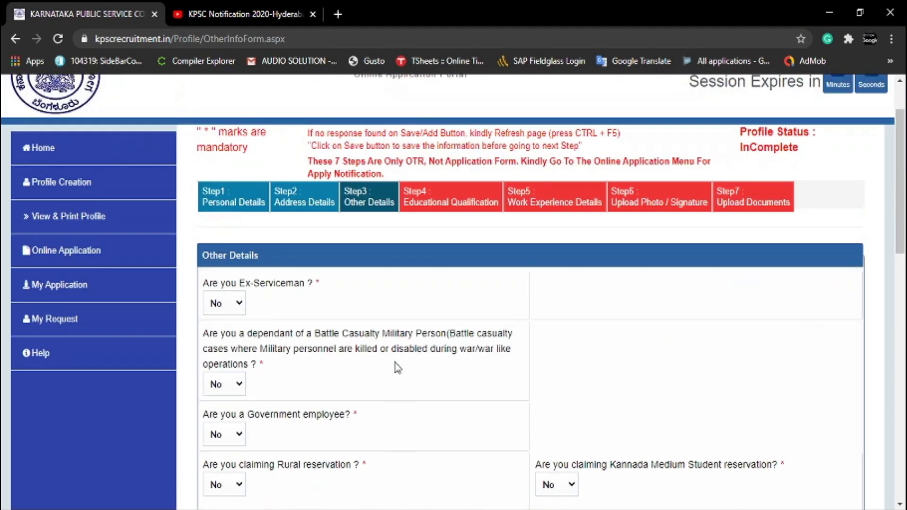
Open Step 4, Educational Qualification, view the entry form for a new qualification and close it without adding anything.
click(438, 208)
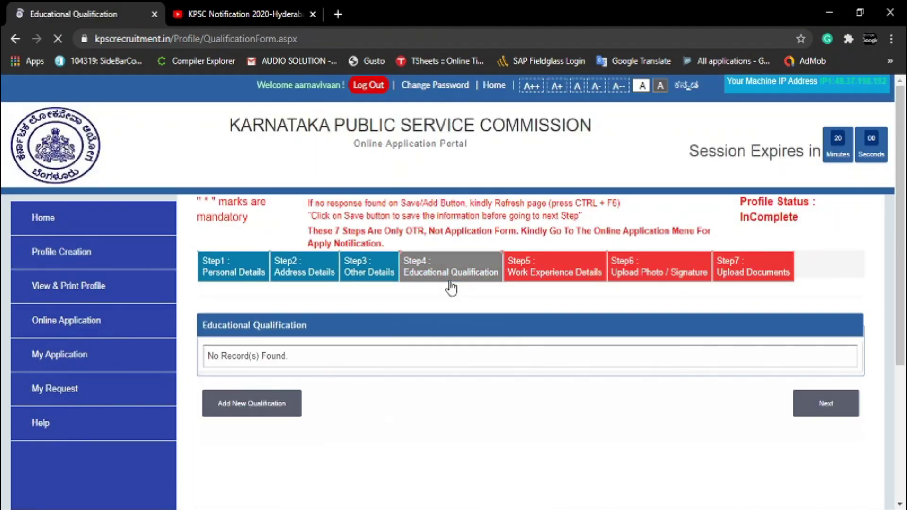
scroll(447, 284, down, 1)
click(267, 337)
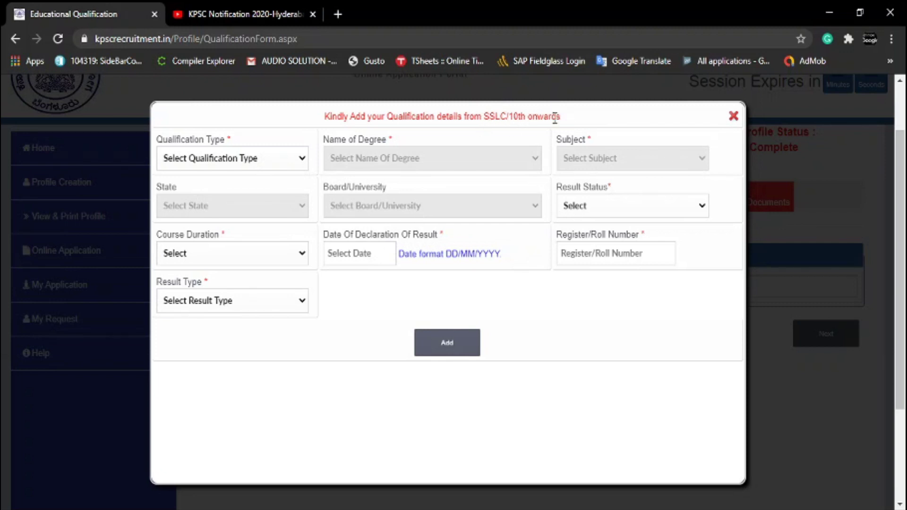
click(734, 115)
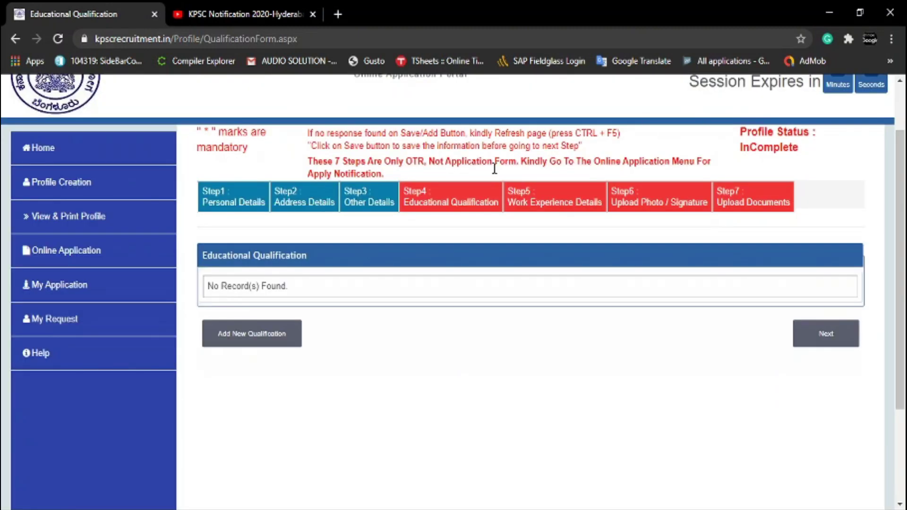
Open Step 5, Work Experience Details, and Step 6, Upload Photo / Signature, to review the experience question and image upload requirements.
click(569, 203)
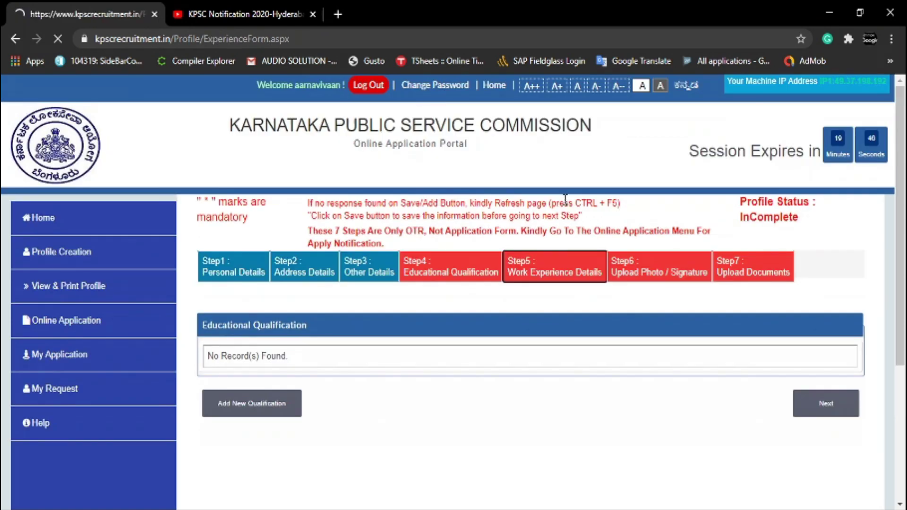
scroll(567, 283, down, 3)
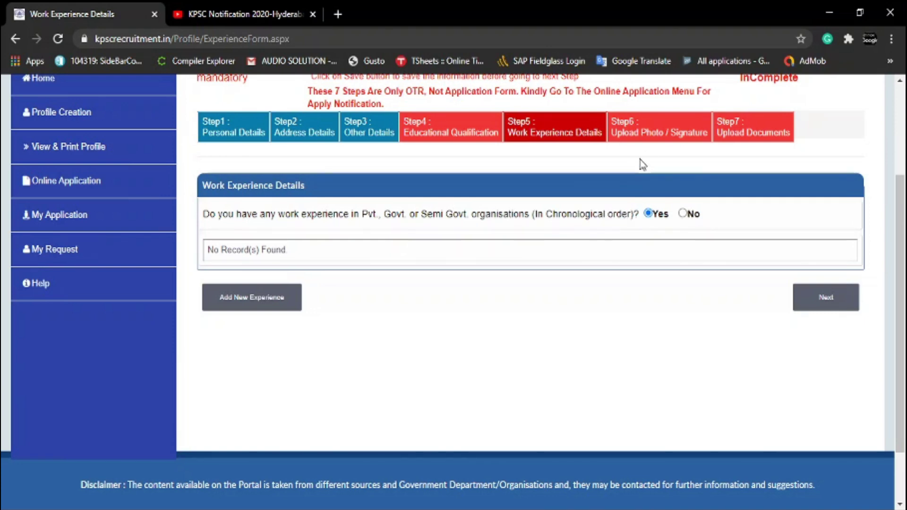
click(654, 130)
scroll(492, 291, down, 3)
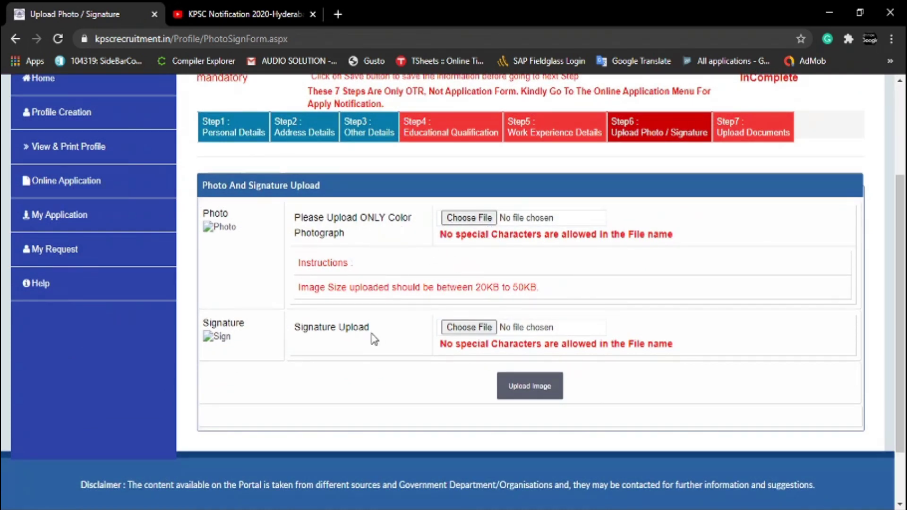
Open Step 7, Upload Documents, and review the list of certificates to upload.
click(756, 125)
scroll(726, 325, down, 5)
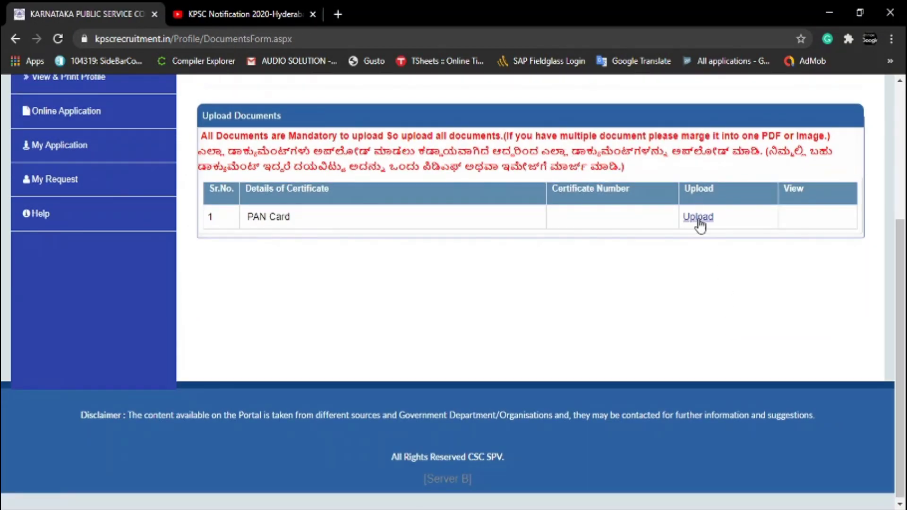
scroll(657, 308, up, 3)
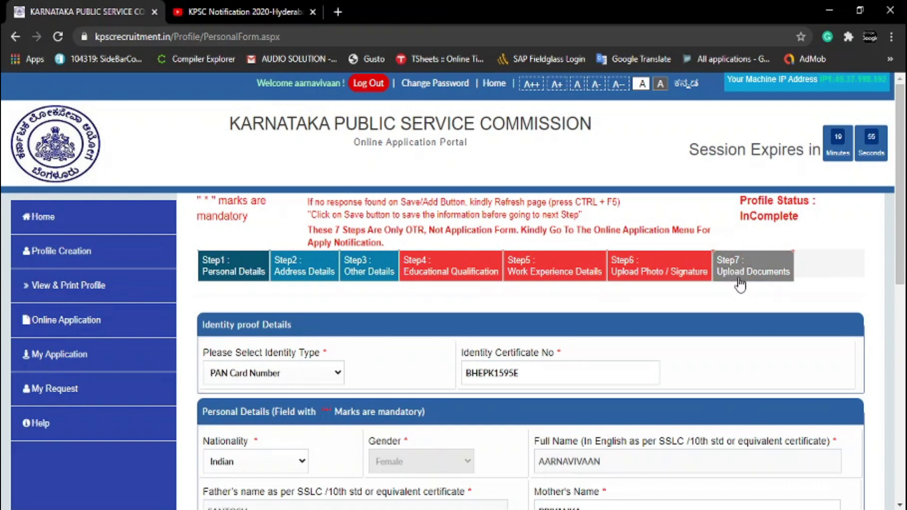
Open the Online Application list and try to apply for the Group A Technical/Group-B posts under advertisement PSC-1-RTB-2/2020.
scroll(624, 298, down, 2)
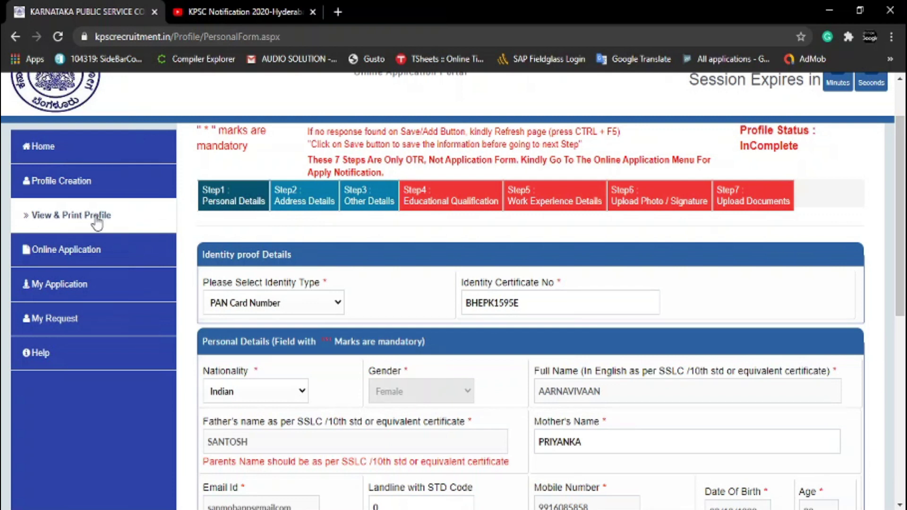
click(83, 256)
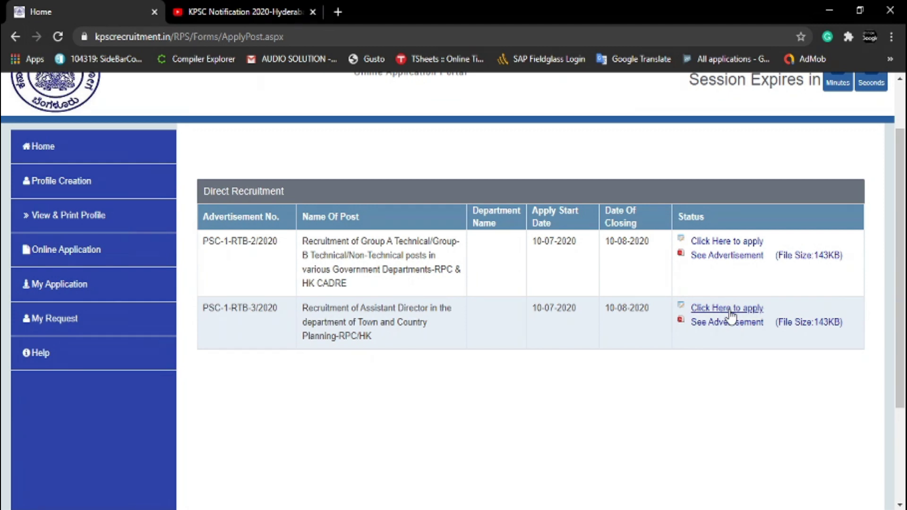
click(724, 242)
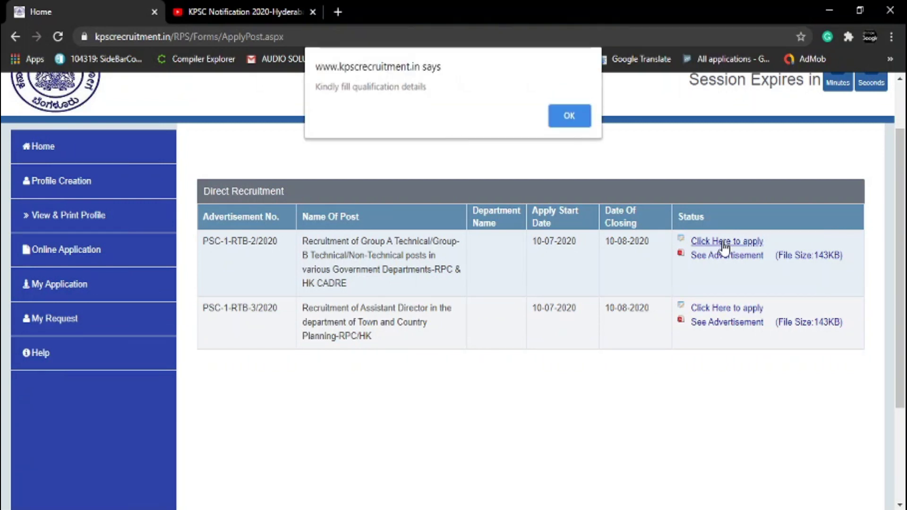
click(569, 116)
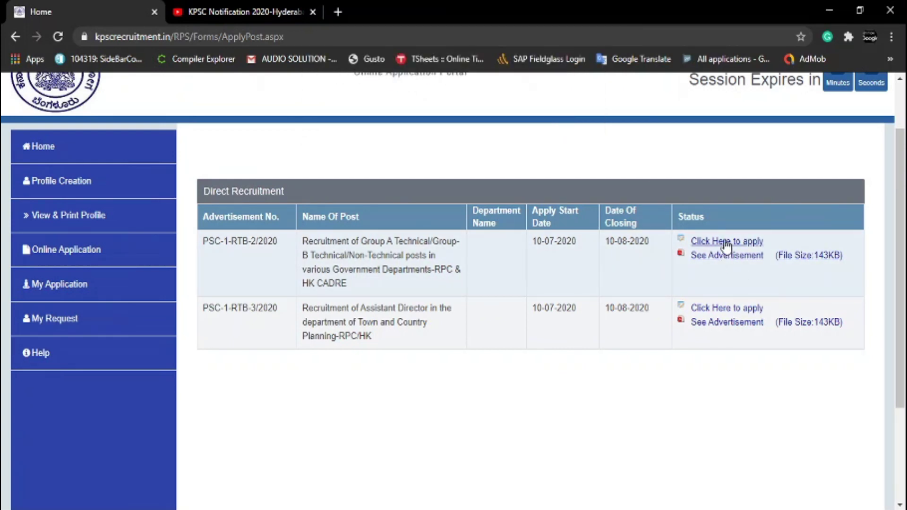
Open My Application to check for submitted applications.
scroll(698, 275, down, 3)
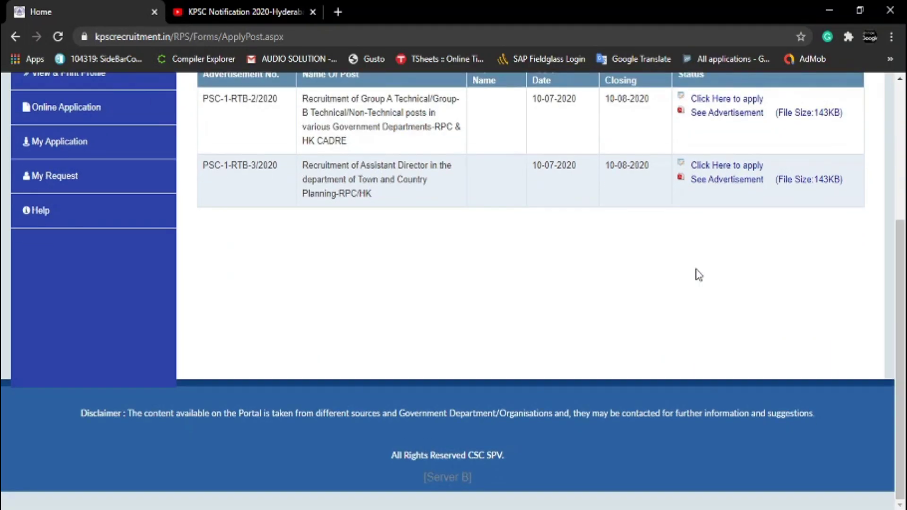
click(59, 141)
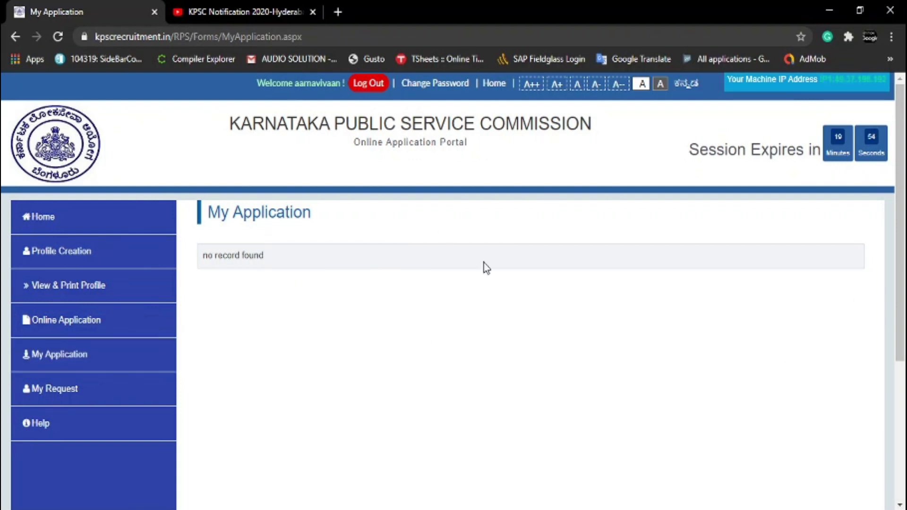
scroll(321, 367, down, 1)
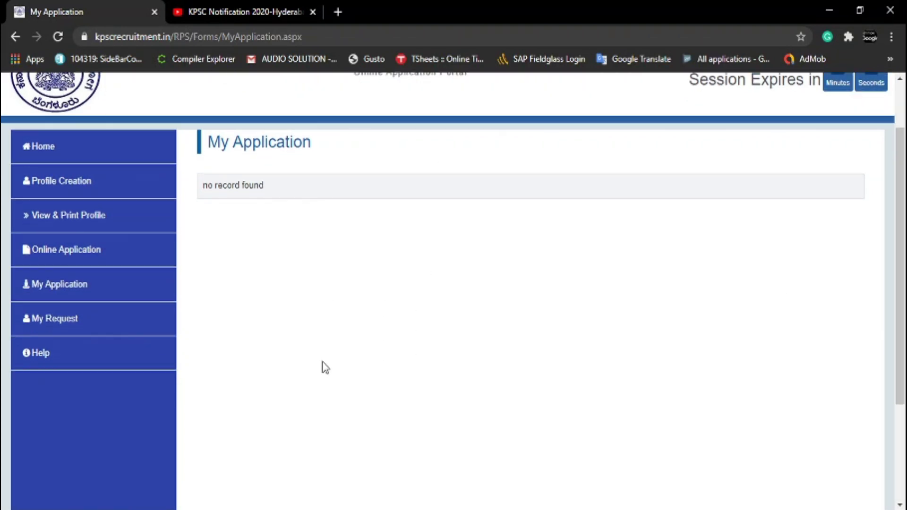
Open the Help page and review the candidate guidelines, helpline and complaint registration details.
click(46, 353)
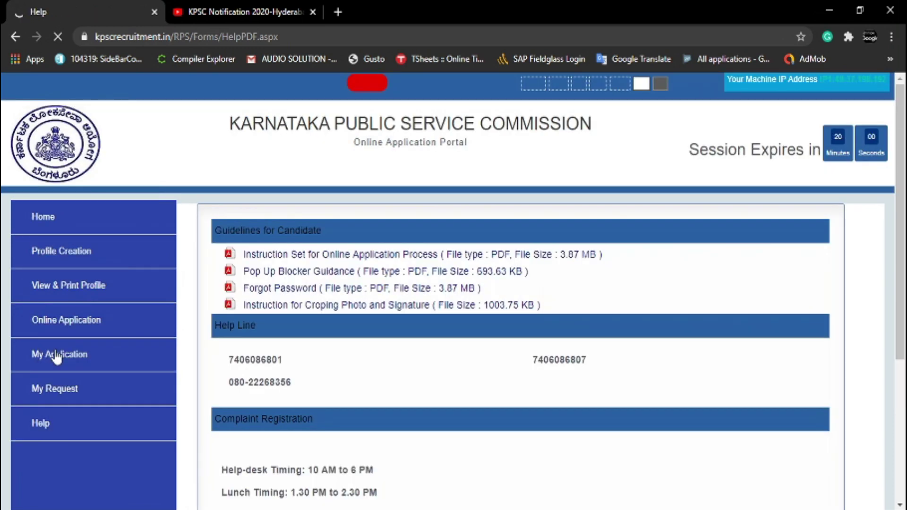
scroll(146, 323, down, 2)
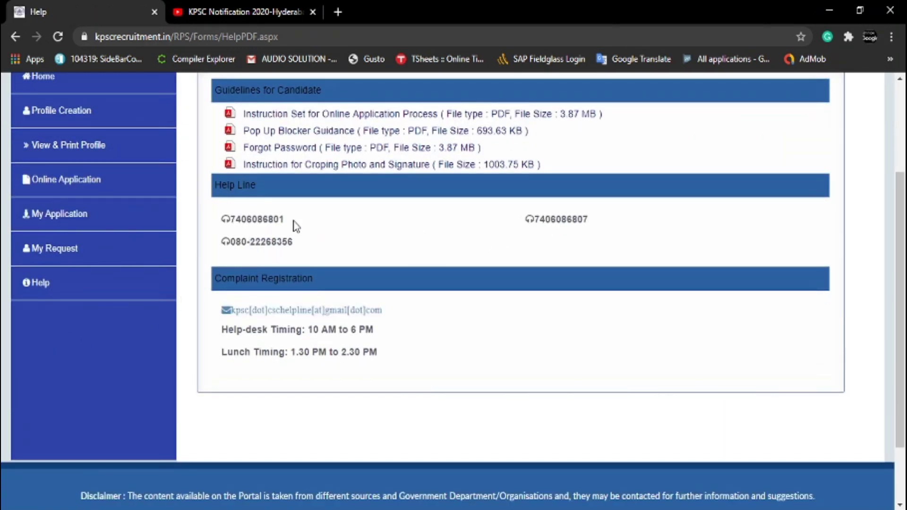
scroll(300, 224, up, 2)
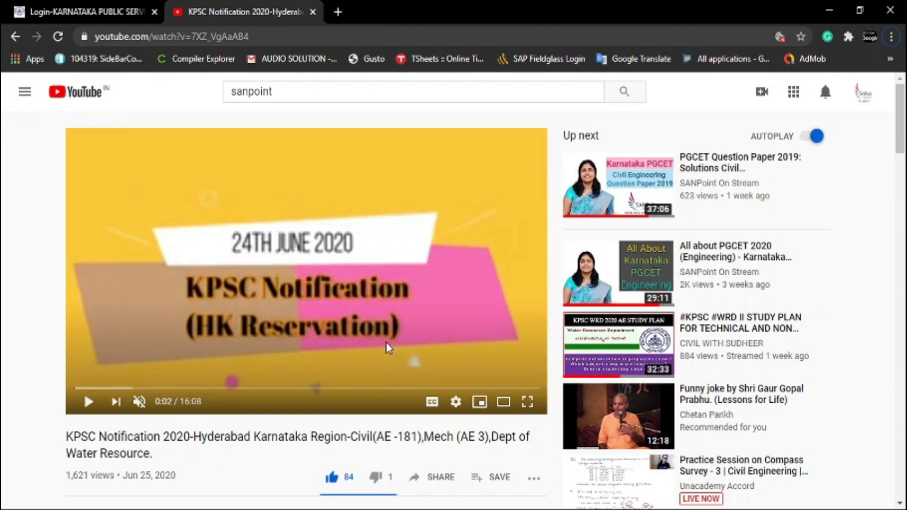
Look over the KPSC Notification 2020 Hyderabad Karnataka Region video page on YouTube.
scroll(231, 361, down, 2)
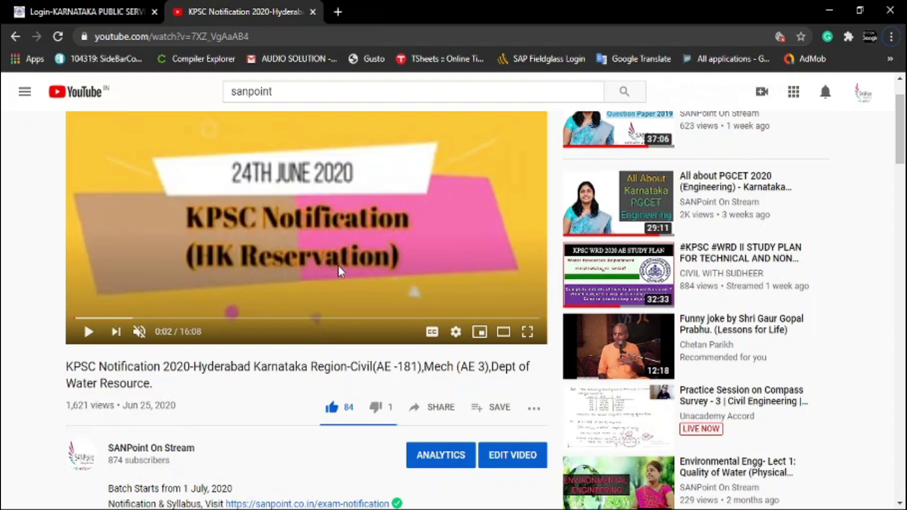
scroll(338, 266, down, 3)
scroll(378, 283, up, 4)
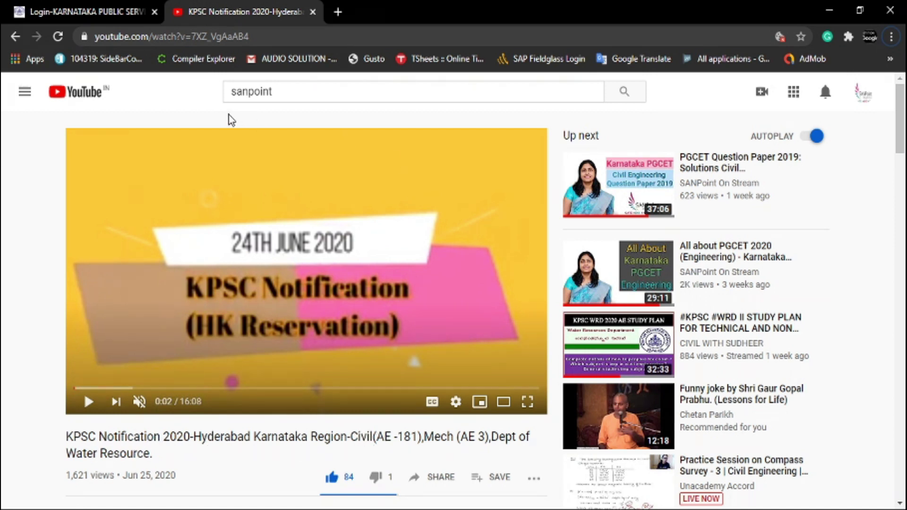
click(305, 90)
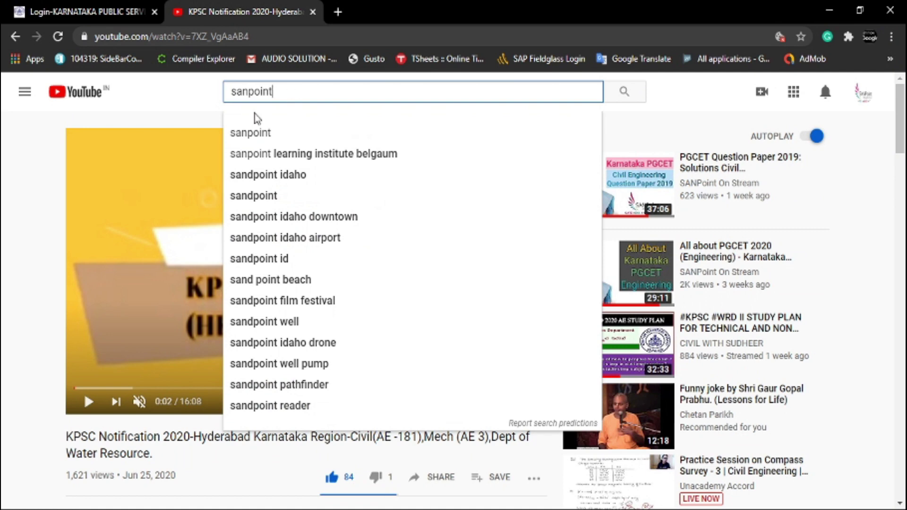
click(191, 106)
Expand the KPSC Notification 2020 video's description and read its batch details, syllabus and sample video links, and contact information.
scroll(371, 375, down, 3)
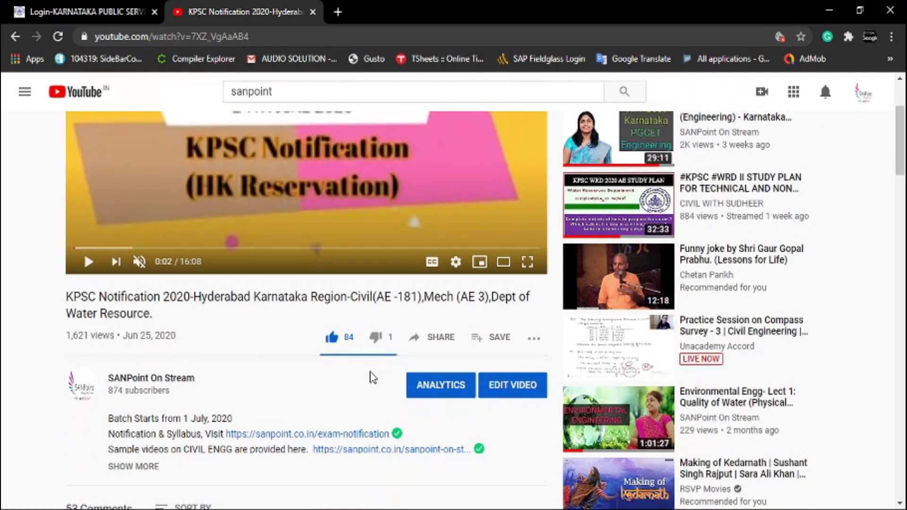
scroll(321, 374, down, 2)
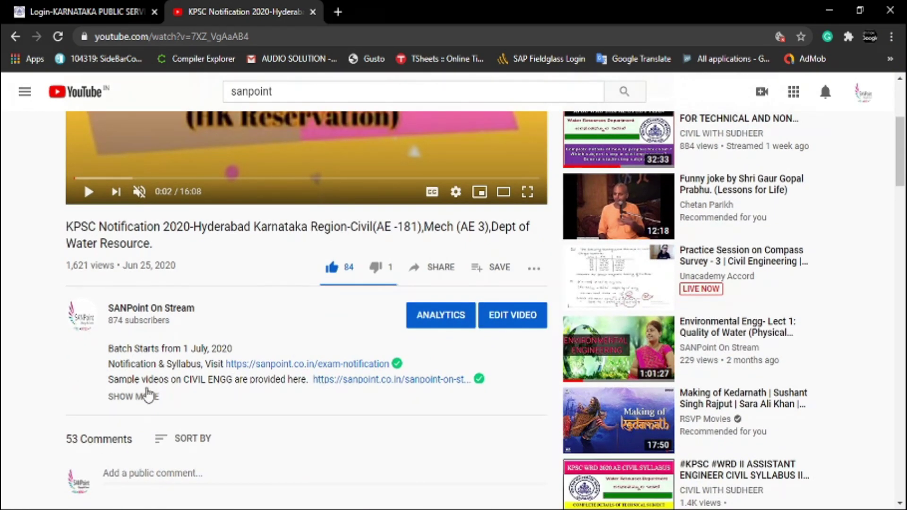
click(147, 396)
scroll(247, 405, down, 2)
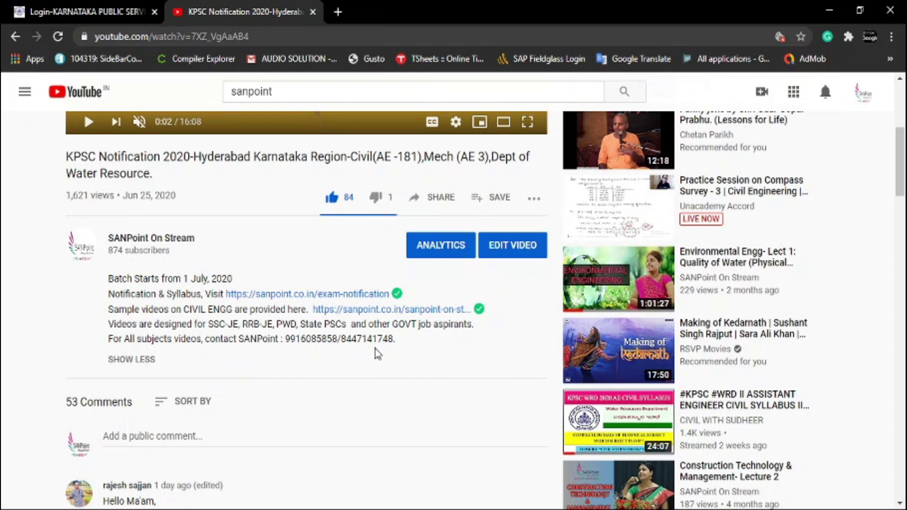
scroll(375, 348, up, 3)
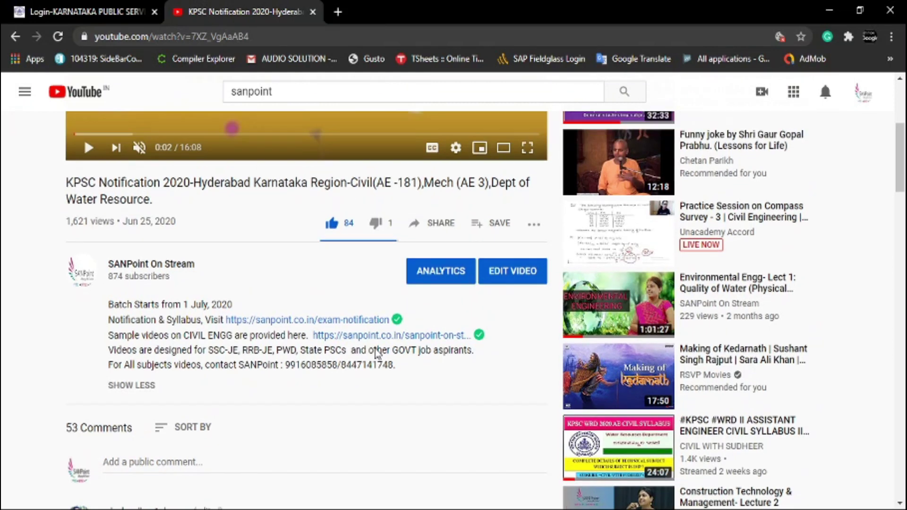
scroll(377, 354, up, 1)
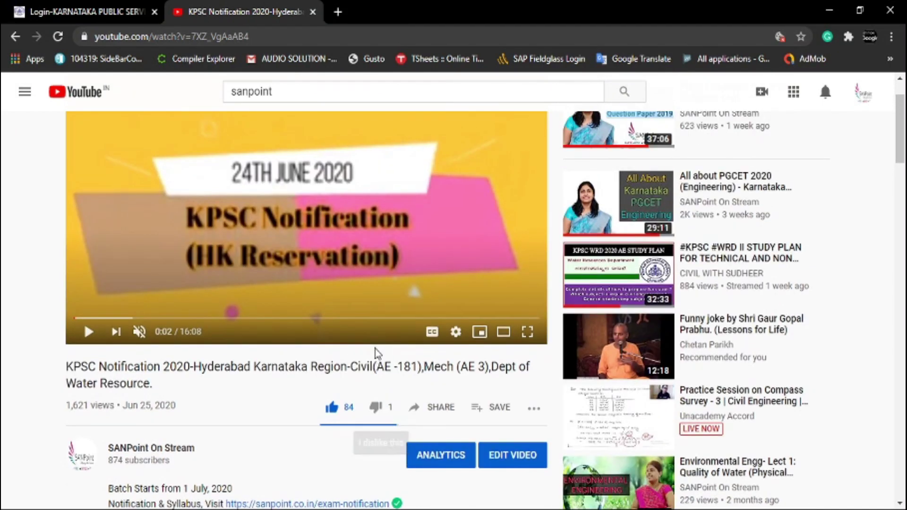